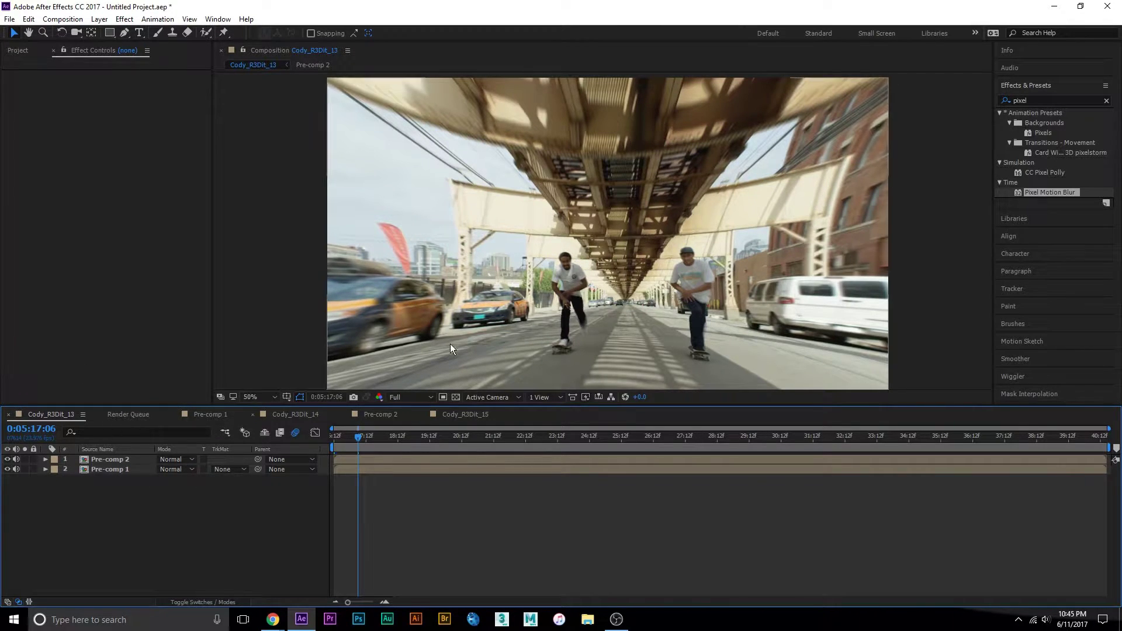
Scrub the footage to about 17:11, then hide and reshow Pre-comp 2 to compare the RGB-split version
{"action": "left_click_drag", "start_coordinate": [358, 436], "coordinate": [405, 444]}
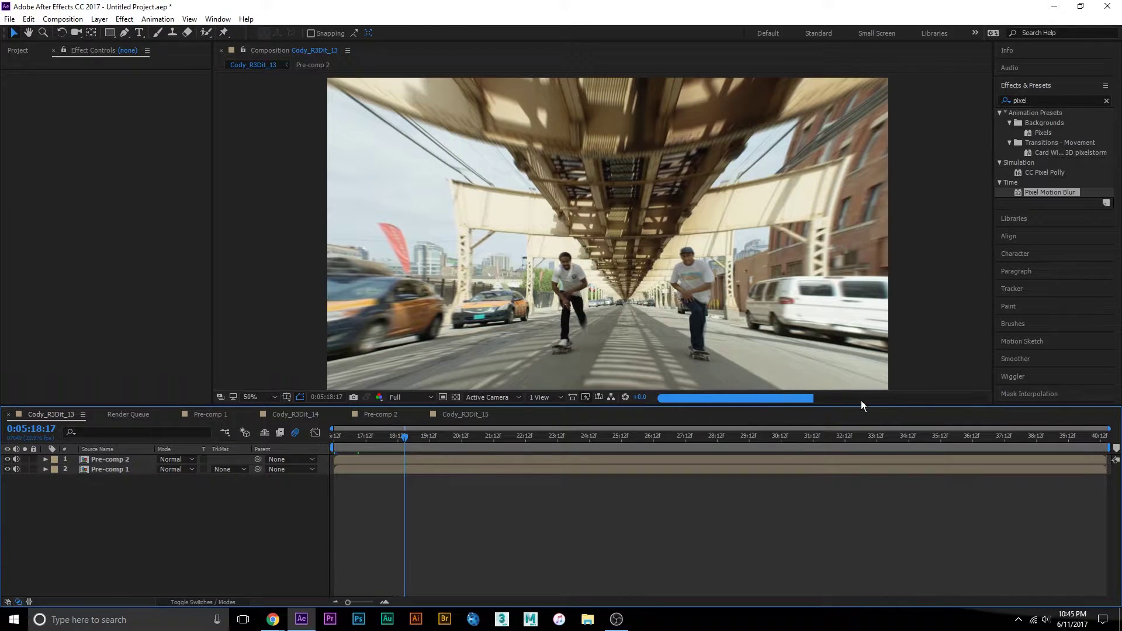
{"action": "mouse_move", "coordinate": [363, 436]}
{"action": "left_mouse_down"}
{"action": "mouse_move", "coordinate": [345, 439]}
{"action": "mouse_move", "coordinate": [364, 437]}
{"action": "left_mouse_up"}
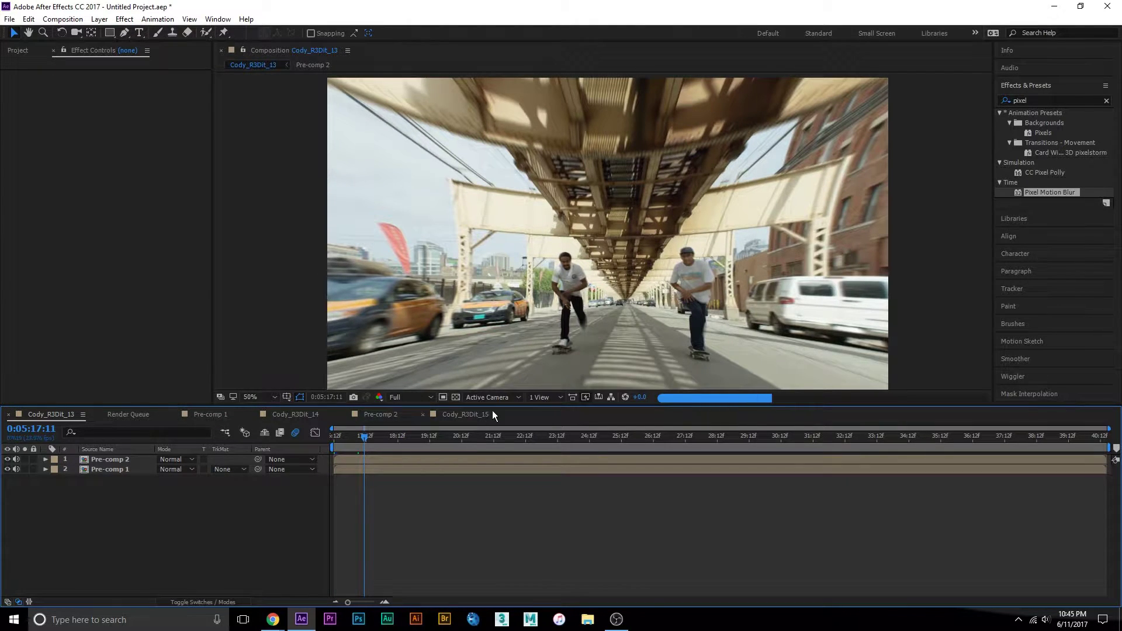
{"action": "left_click", "coordinate": [8, 460]}
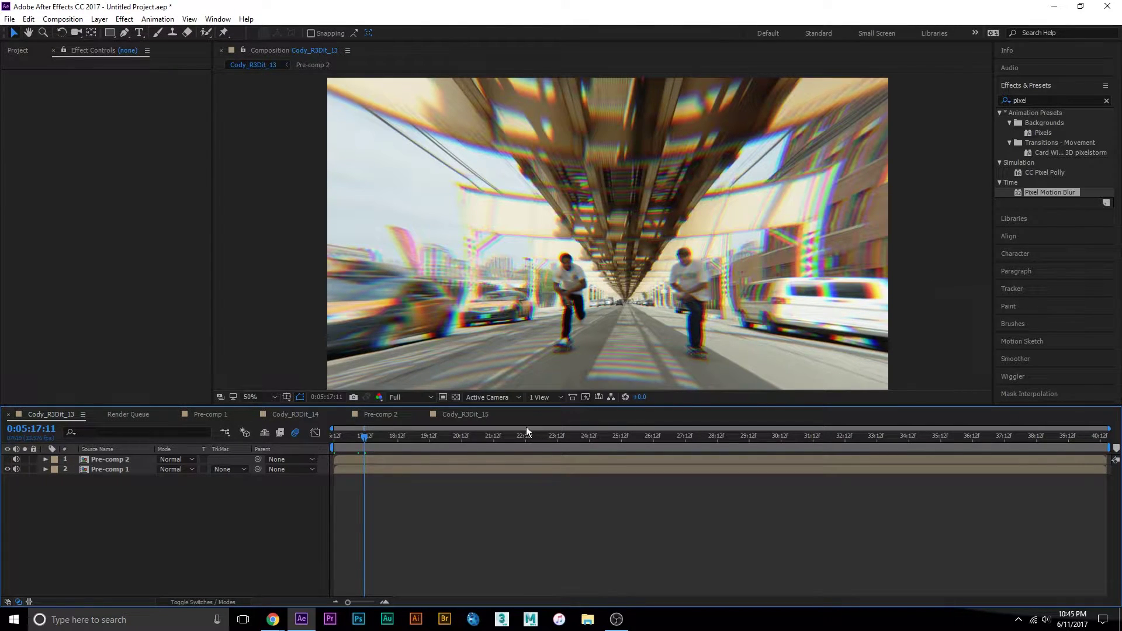
{"action": "left_click", "coordinate": [7, 460]}
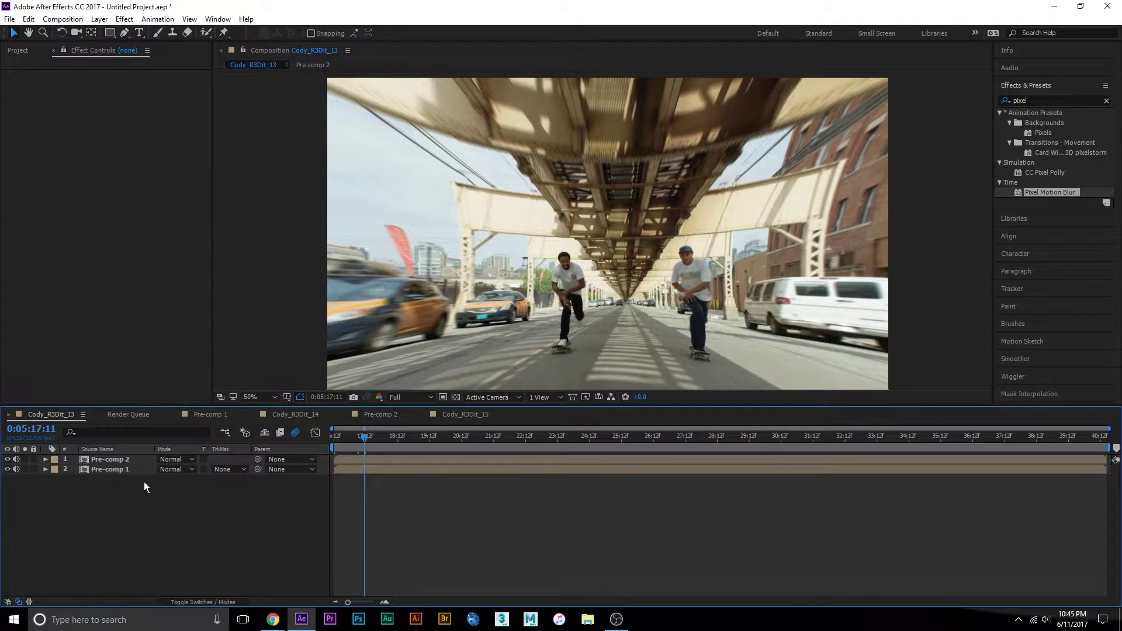
Make the Cody_R3Dit_16 composition from Cody_R3Dit_13.mov and preview a later frame
{"action": "left_click", "coordinate": [30, 52]}
{"action": "left_click_drag", "start_coordinate": [44, 189], "coordinate": [39, 397]}
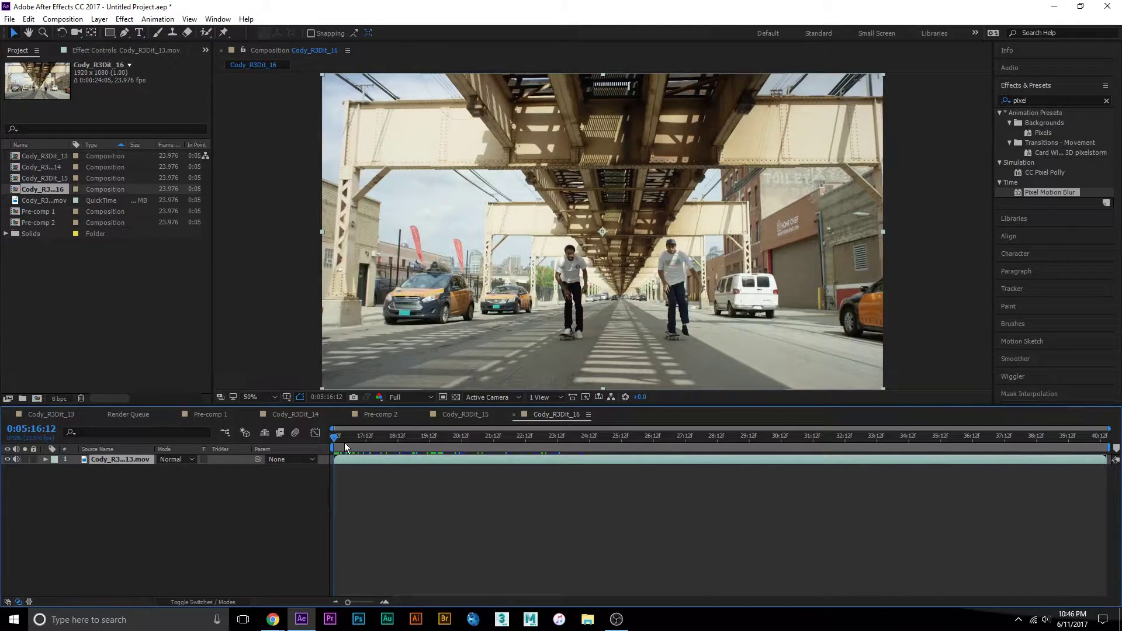
{"action": "left_click_drag", "start_coordinate": [345, 440], "coordinate": [317, 513]}
Search Effects & Presets for 'optic' and apply Optics Compensation to the skateboard layer
{"action": "left_click", "coordinate": [1037, 92]}
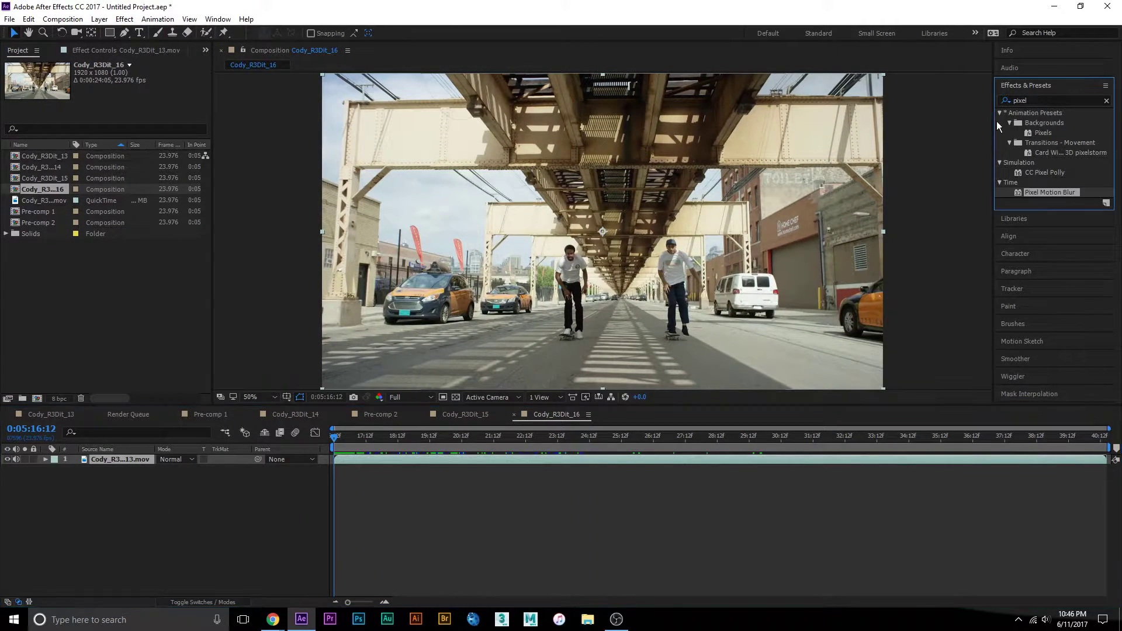
{"action": "left_click", "coordinate": [1037, 100]}
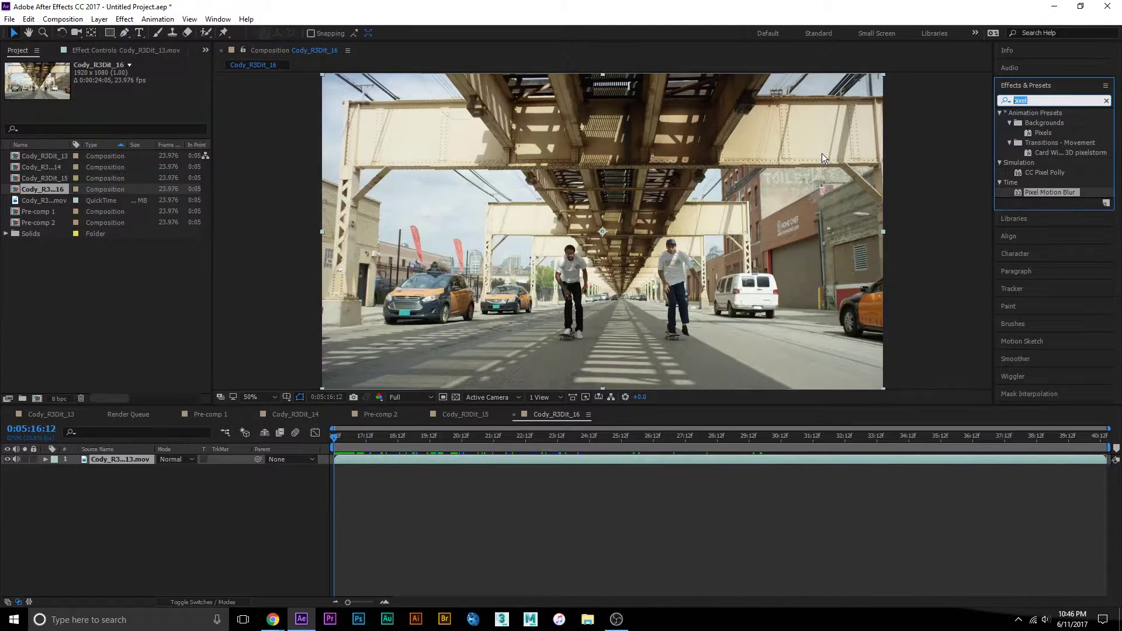
{"action": "key", "text": "BackSpace"}
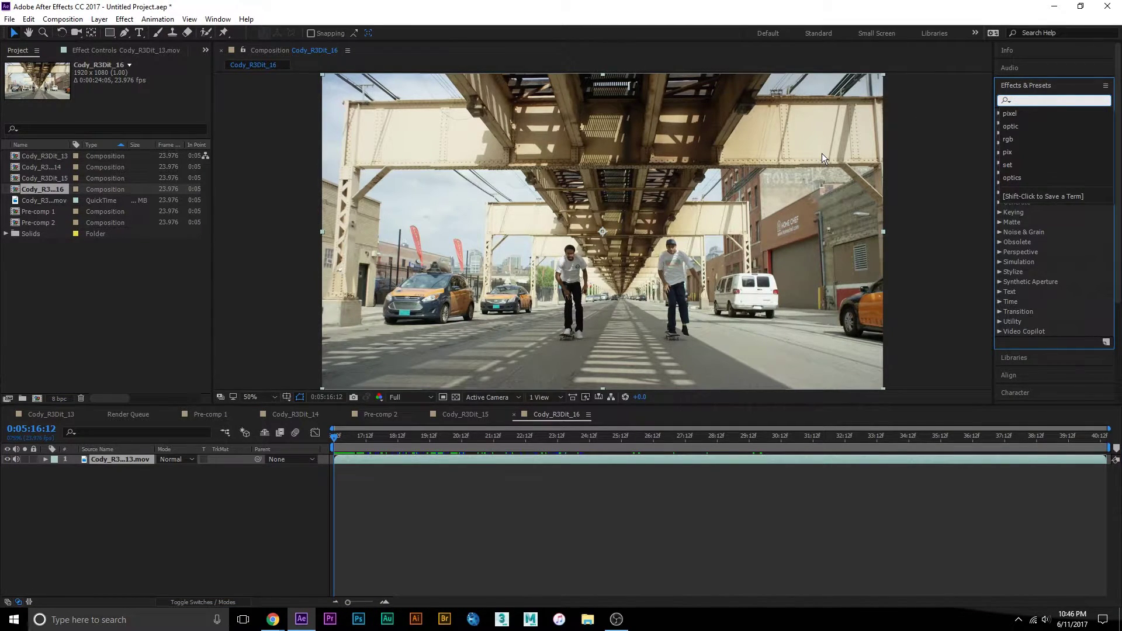
{"action": "type", "text": "optic"}
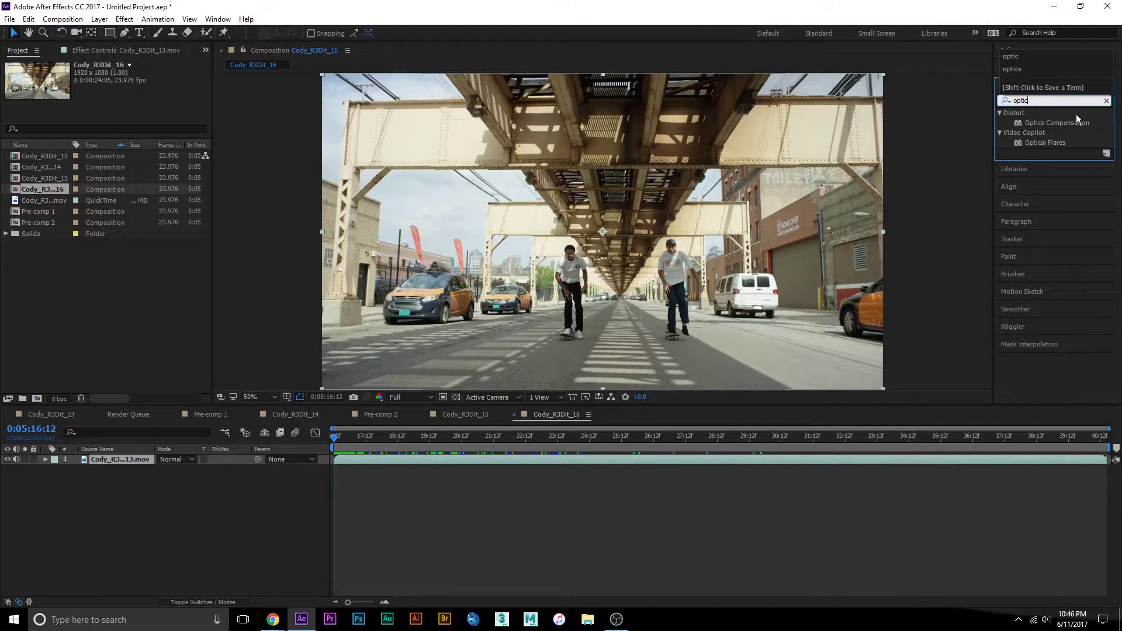
{"action": "left_click_drag", "start_coordinate": [1067, 119], "coordinate": [110, 458]}
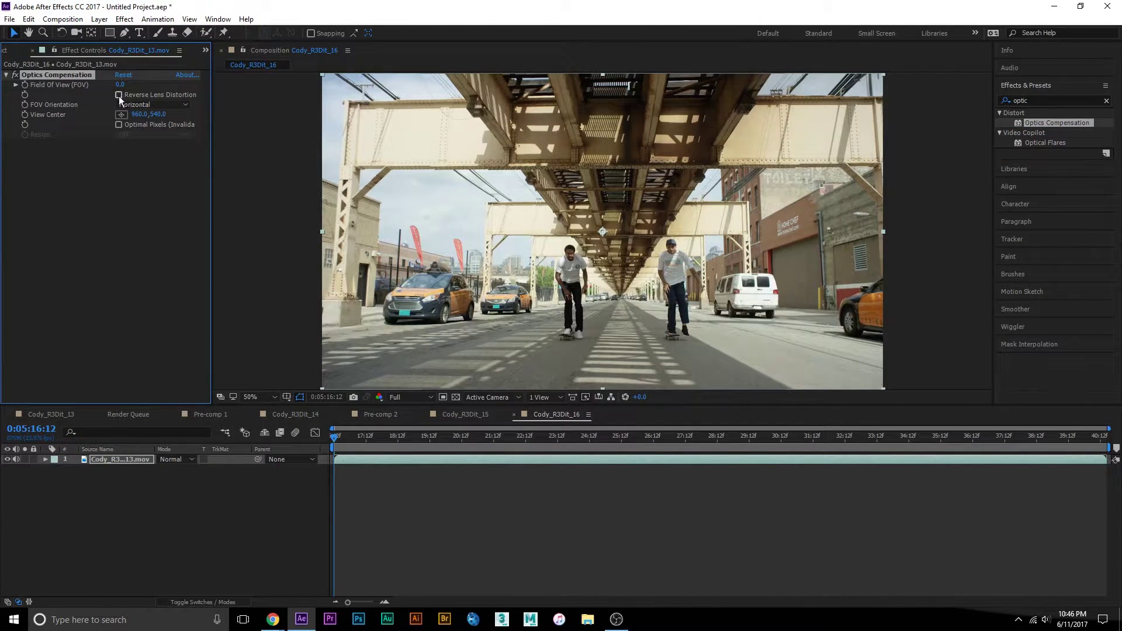
Turn on Reverse Lens Distortion and raise Field of View to 99.3
{"action": "left_click", "coordinate": [119, 95]}
{"action": "left_click_drag", "start_coordinate": [115, 85], "coordinate": [874, 213]}
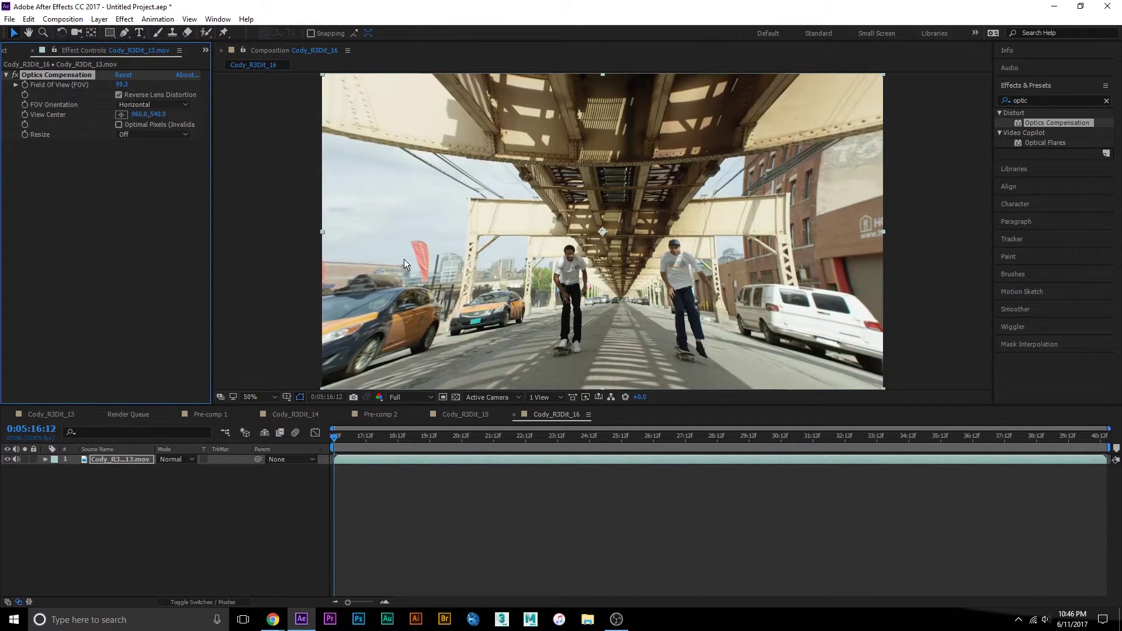
{"action": "left_click", "coordinate": [6, 75]}
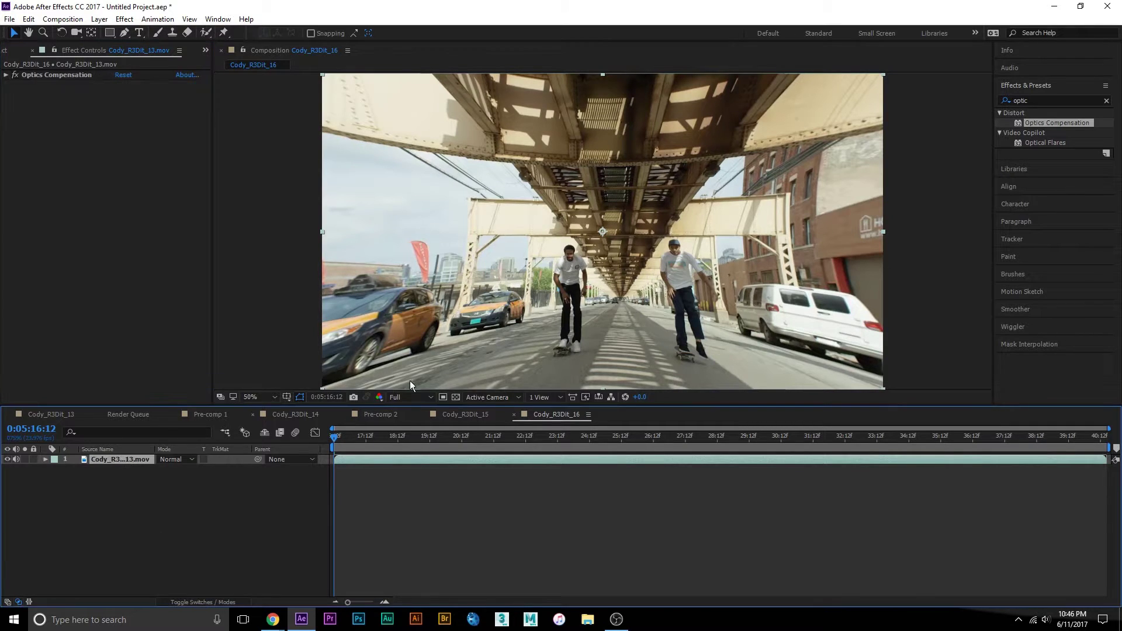
Apply Pixel Motion Blur from a 'pixe' search and move it above Optics Compensation
{"action": "left_click", "coordinate": [1046, 101]}
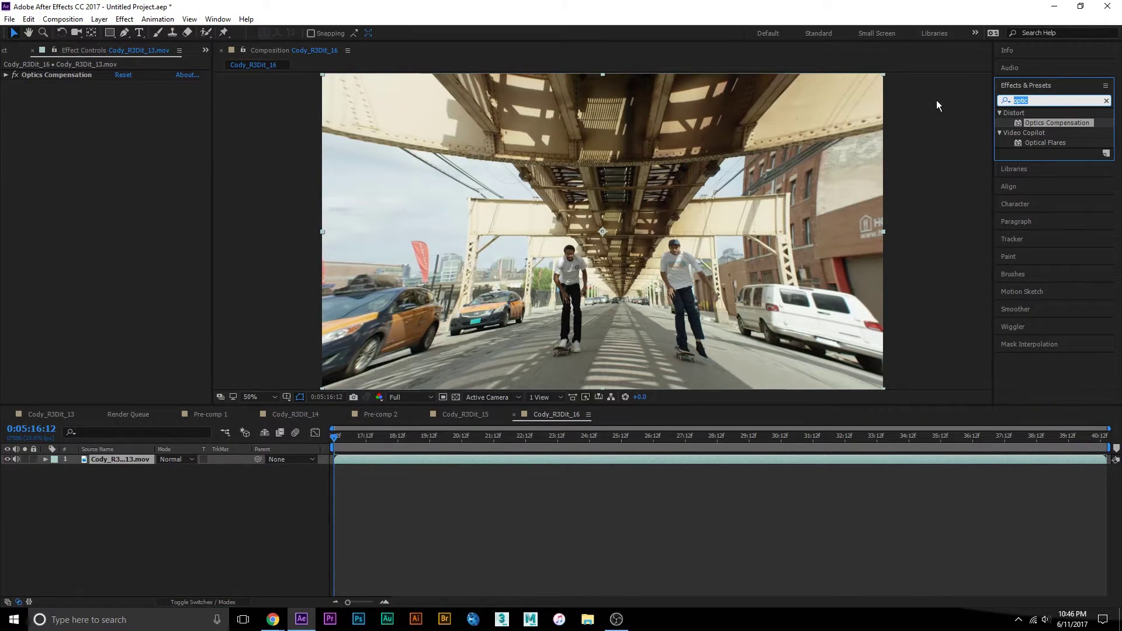
{"action": "type", "text": "pixel"}
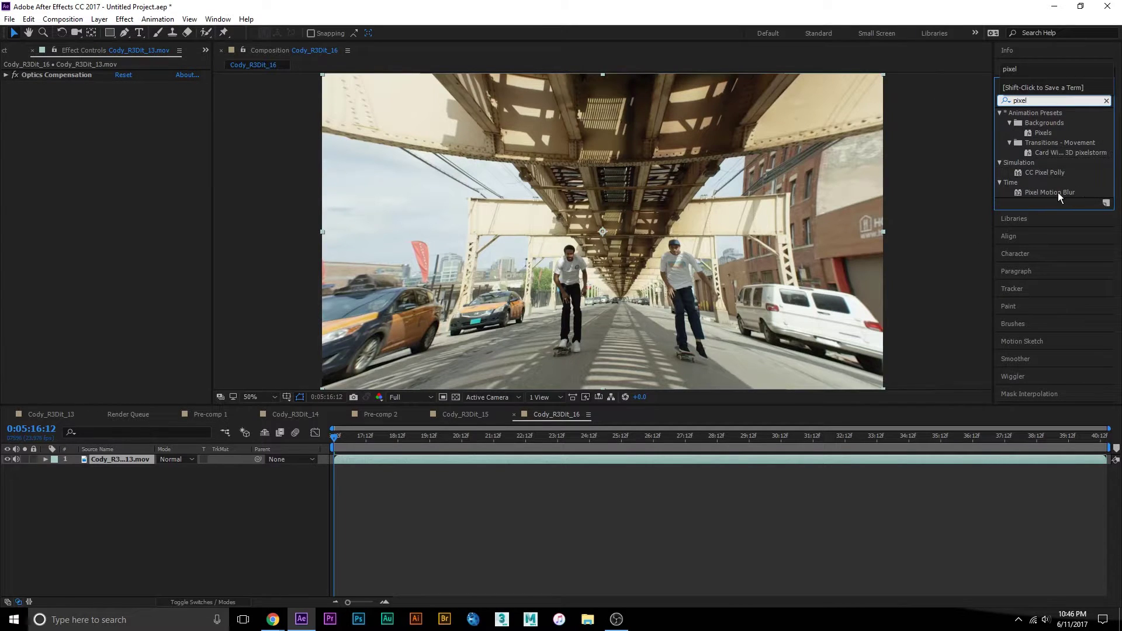
{"action": "left_click_drag", "start_coordinate": [1052, 192], "coordinate": [128, 459]}
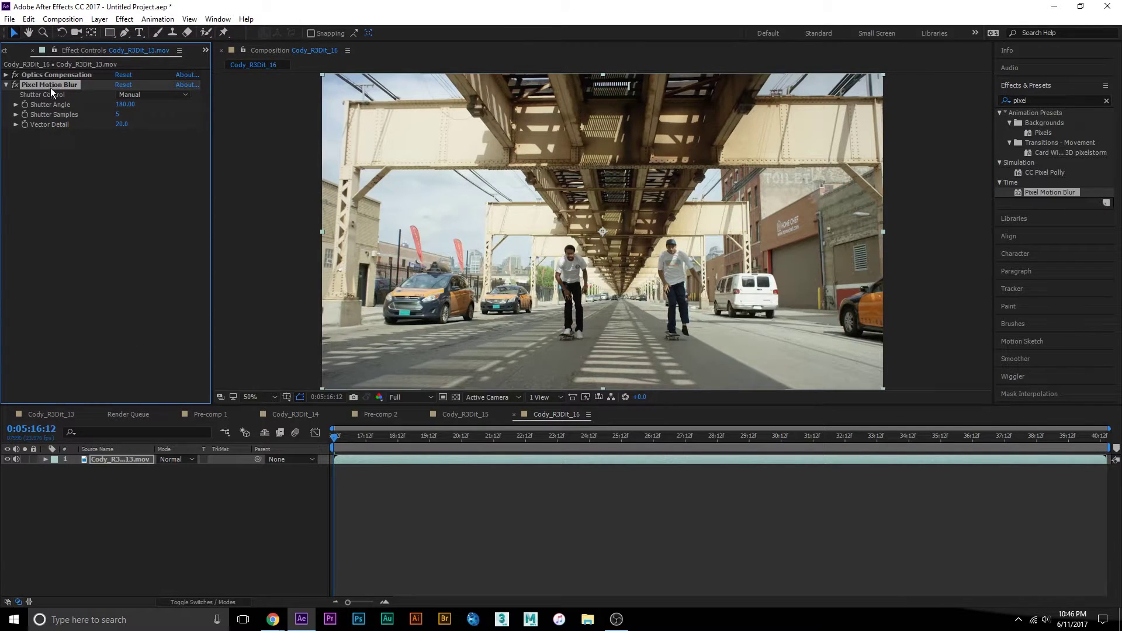
{"action": "left_click_drag", "start_coordinate": [49, 85], "coordinate": [55, 73]}
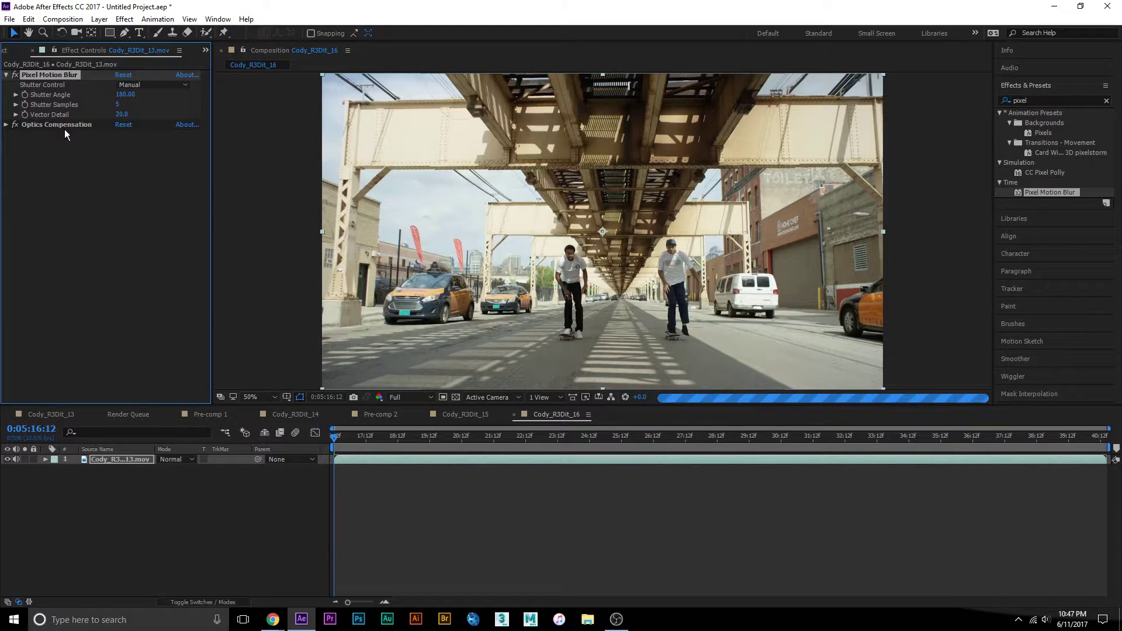
Set Pixel Motion Blur's Shutter Angle to 1847 and raise Shutter Samples to 12
{"action": "left_click_drag", "start_coordinate": [126, 96], "coordinate": [261, 93]}
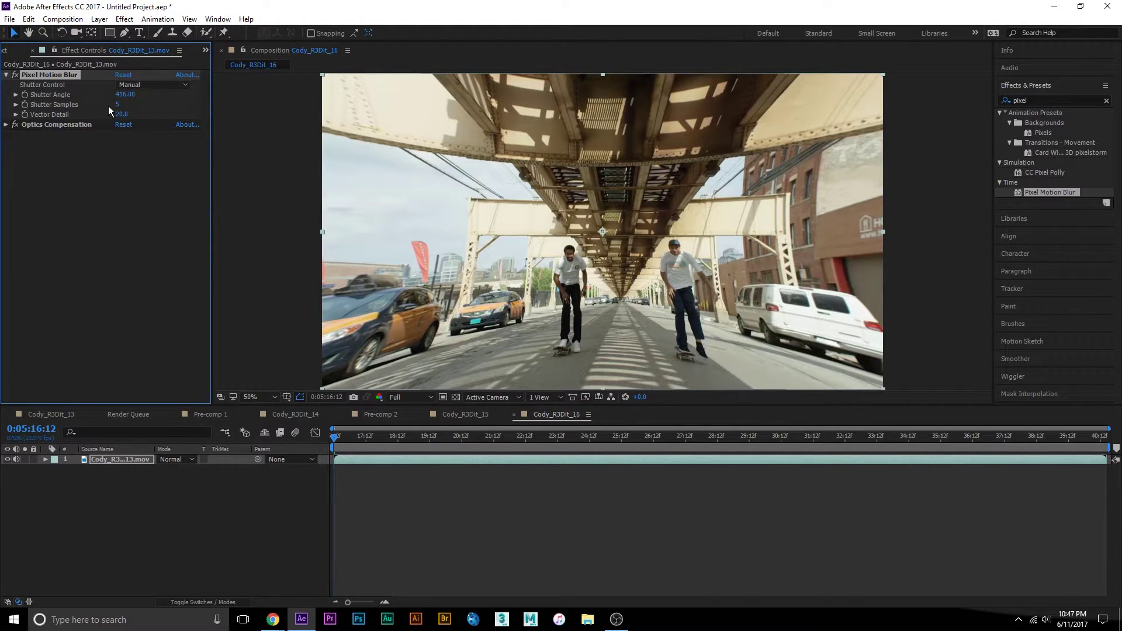
{"action": "left_click_drag", "start_coordinate": [119, 96], "coordinate": [248, 110]}
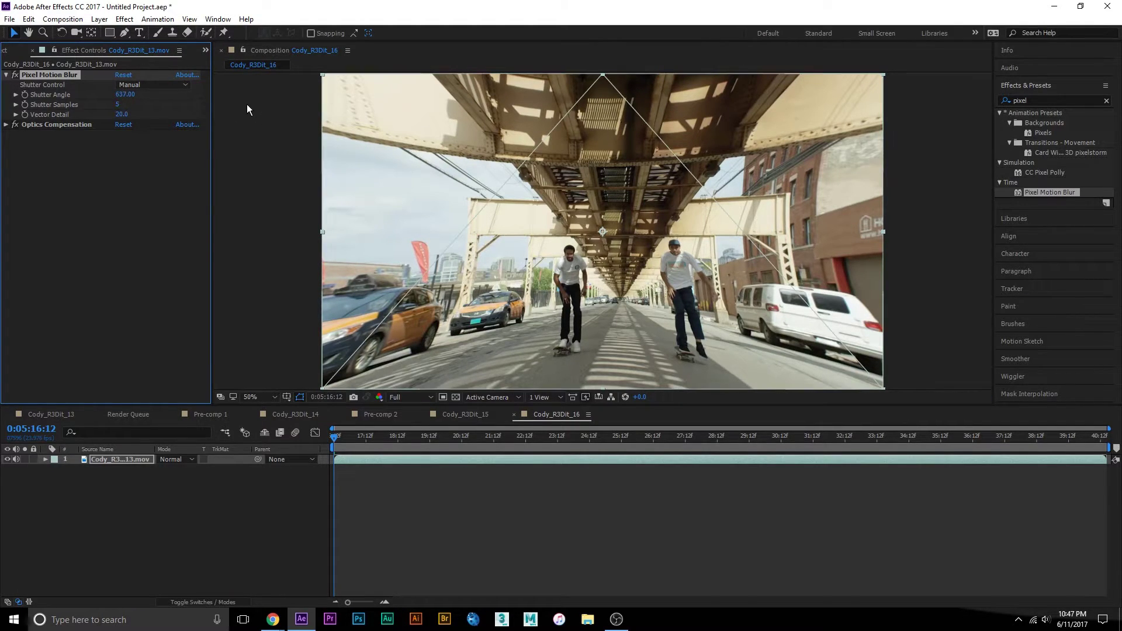
{"action": "left_click", "coordinate": [121, 99]}
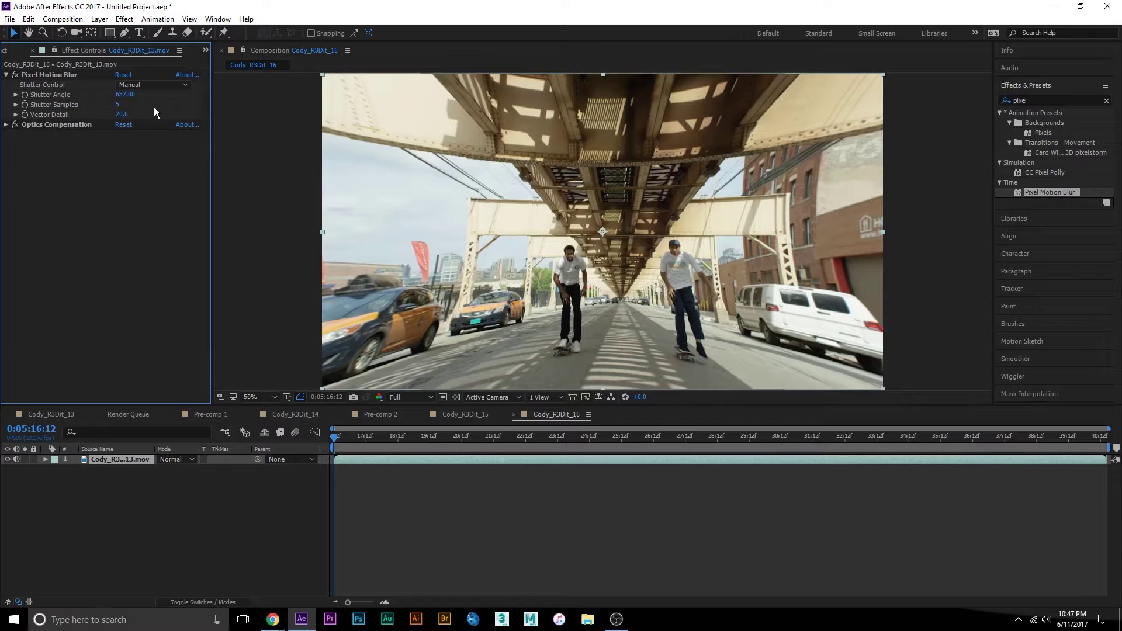
{"action": "left_click", "coordinate": [125, 94]}
{"action": "type", "text": "1547"}
{"action": "key", "text": "Return"}
{"action": "left_click_drag", "start_coordinate": [685, 125], "coordinate": [563, 138]}
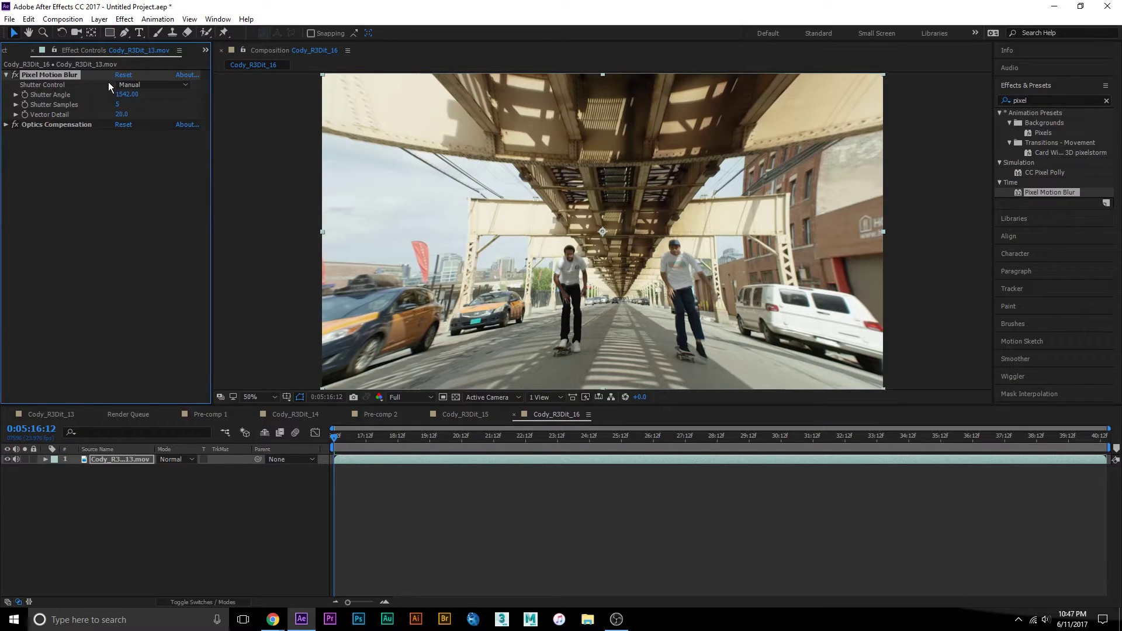
{"action": "left_click_drag", "start_coordinate": [126, 94], "coordinate": [320, 124]}
{"action": "left_click_drag", "start_coordinate": [119, 105], "coordinate": [127, 108]}
Toggle Pixel Motion Blur off and on to compare, then preview later frames
{"action": "left_click", "coordinate": [14, 76]}
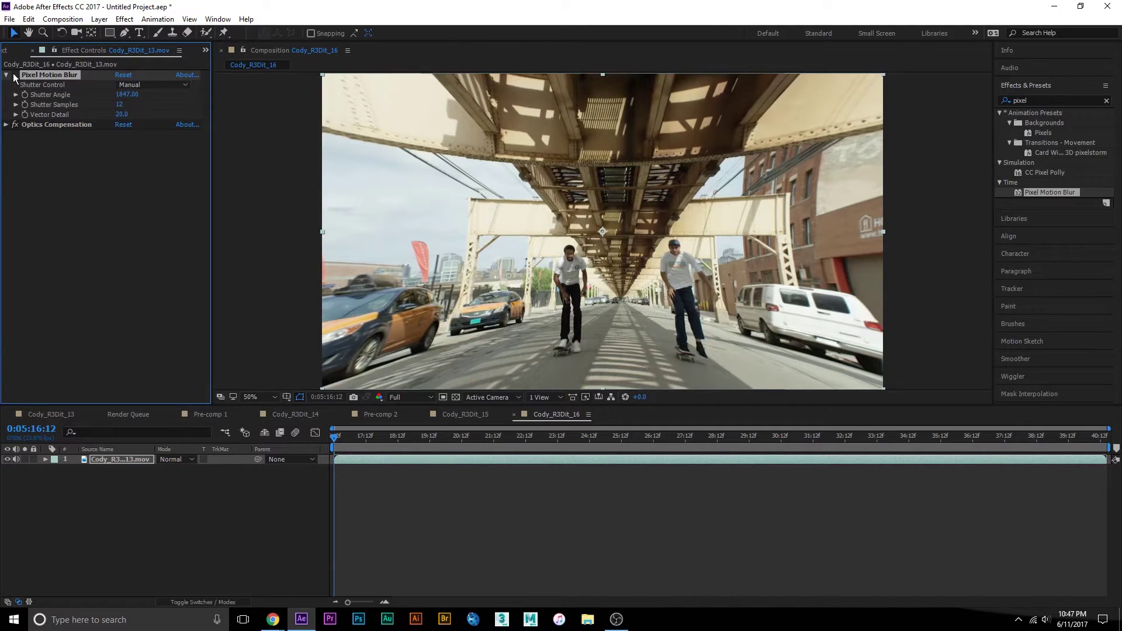
{"action": "left_click", "coordinate": [14, 75]}
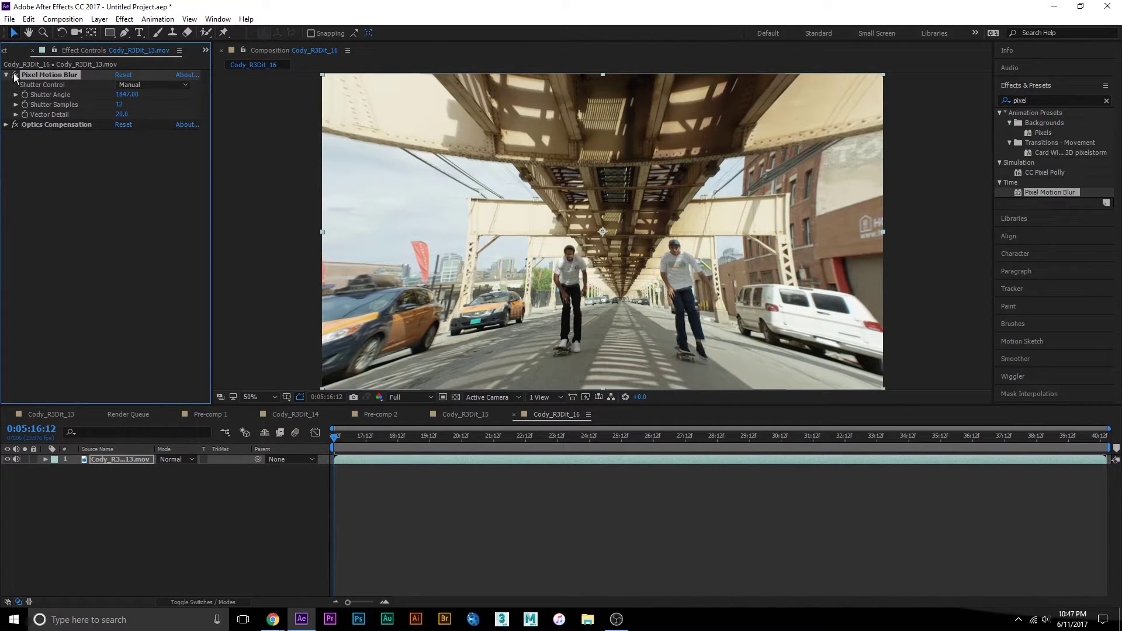
{"action": "left_click", "coordinate": [14, 76]}
{"action": "mouse_move", "coordinate": [335, 437]}
{"action": "left_mouse_down"}
{"action": "mouse_move", "coordinate": [457, 447]}
{"action": "mouse_move", "coordinate": [326, 423]}
{"action": "left_mouse_up"}
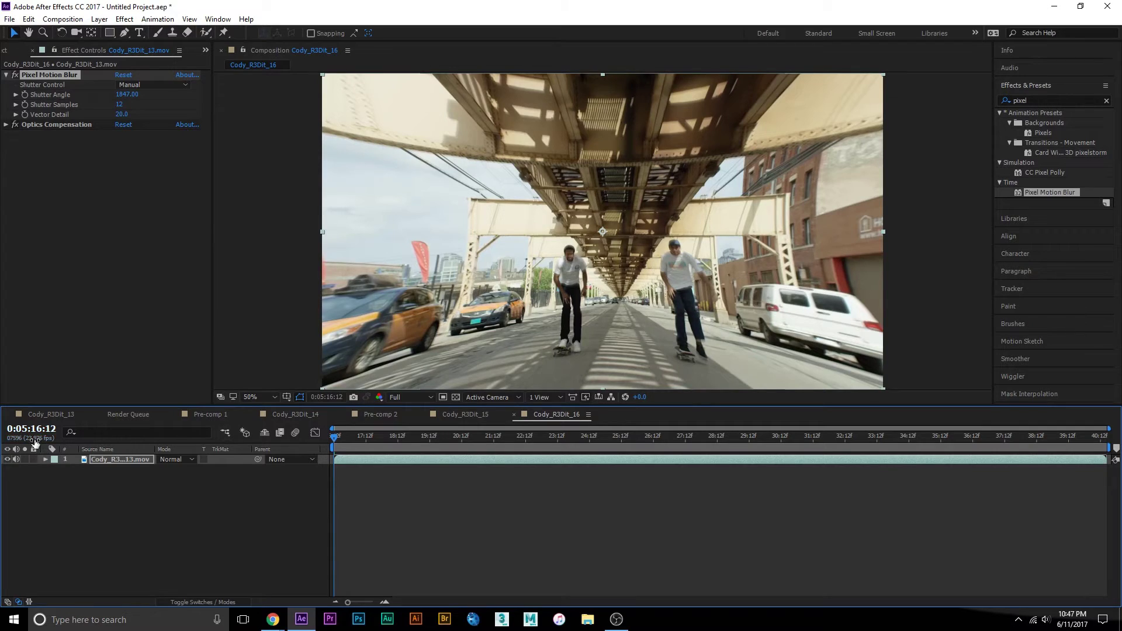
In Cody_R3Dit_13, hide Pre-comp 2 and scrub to around 18:09 to view the RGB-split variant
{"action": "left_click", "coordinate": [50, 414]}
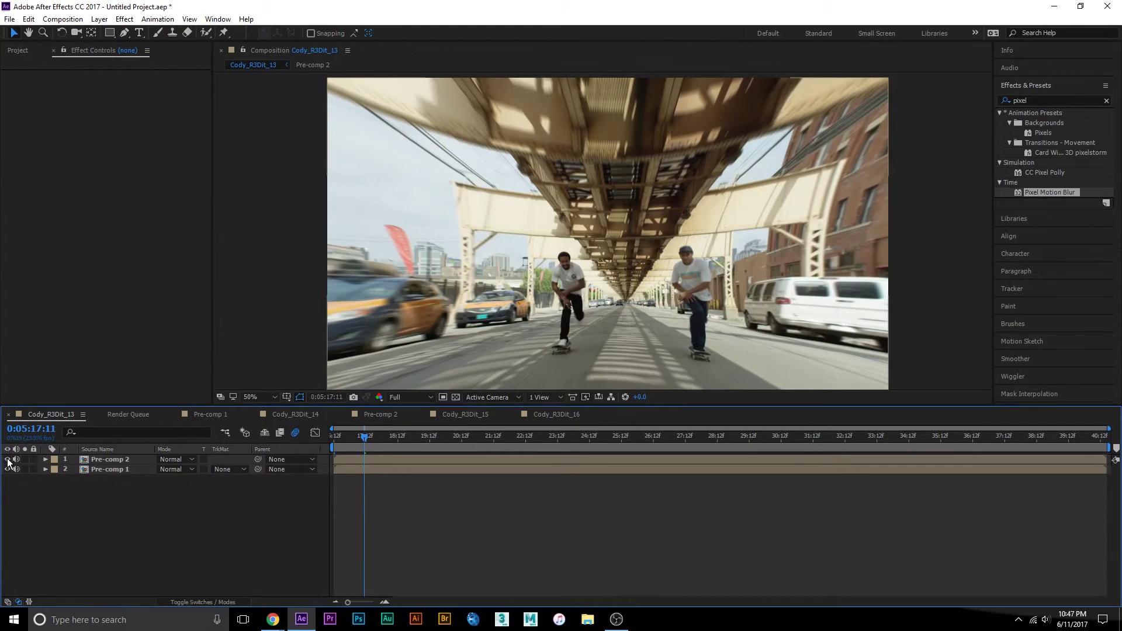
{"action": "left_click", "coordinate": [9, 459]}
{"action": "left_click", "coordinate": [357, 435]}
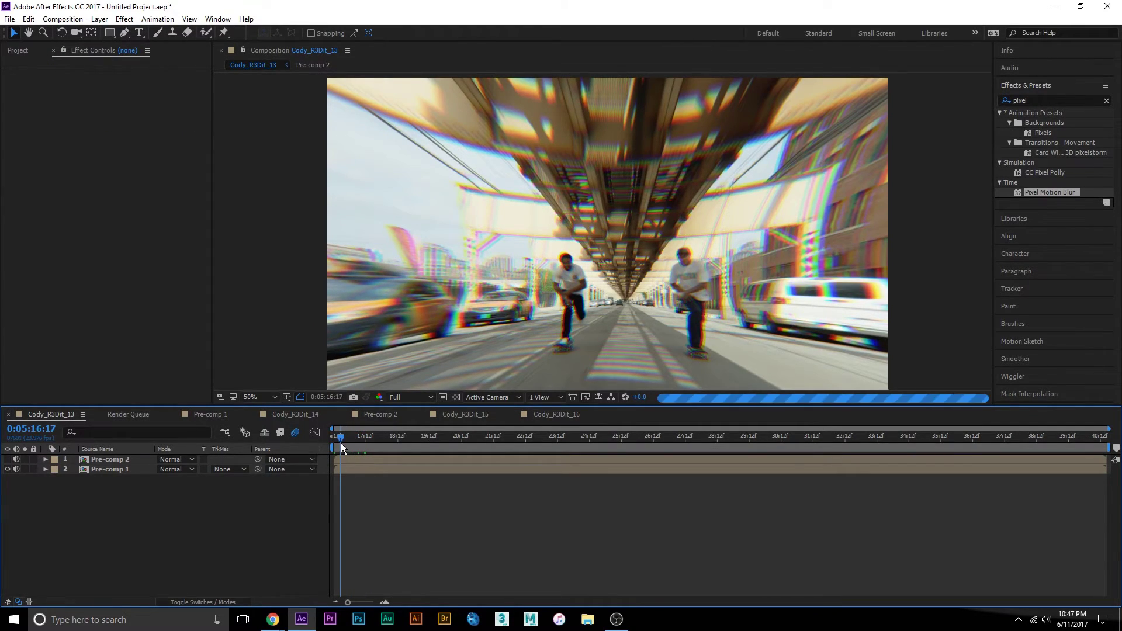
{"action": "left_click_drag", "start_coordinate": [366, 454], "coordinate": [393, 455]}
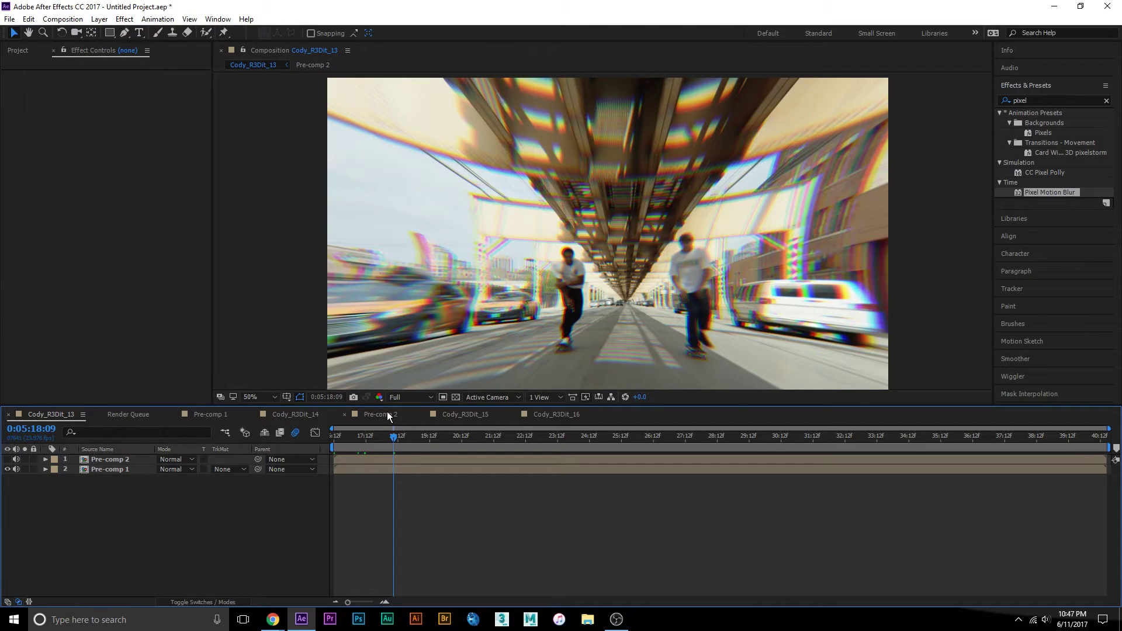
Inspect the effects on Pre-comp 1's footage copies and adjustment layer, then return to Cody_R3Dit_13
{"action": "left_click", "coordinate": [202, 421]}
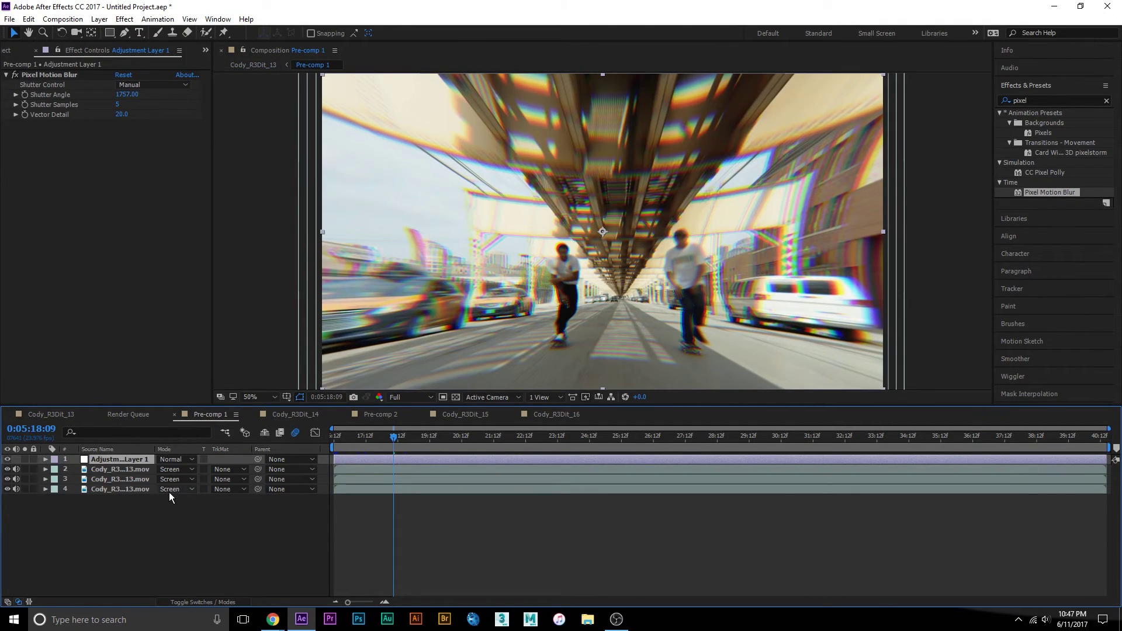
{"action": "left_click", "coordinate": [125, 468]}
{"action": "left_click", "coordinate": [123, 480]}
{"action": "left_click", "coordinate": [125, 488]}
{"action": "left_click", "coordinate": [129, 469]}
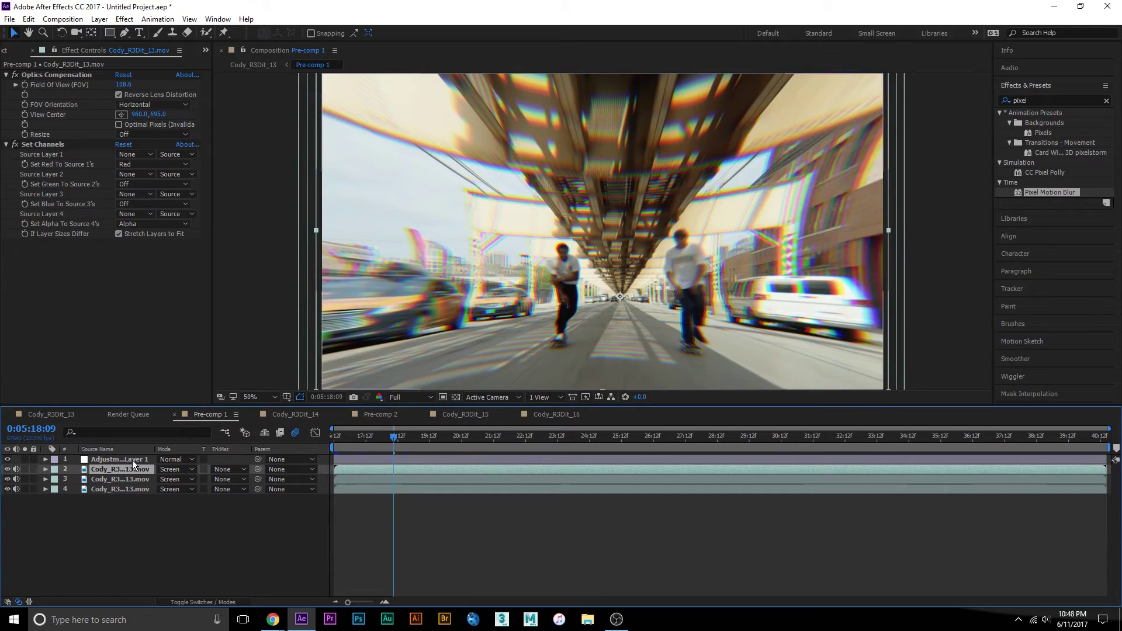
{"action": "left_click", "coordinate": [133, 462]}
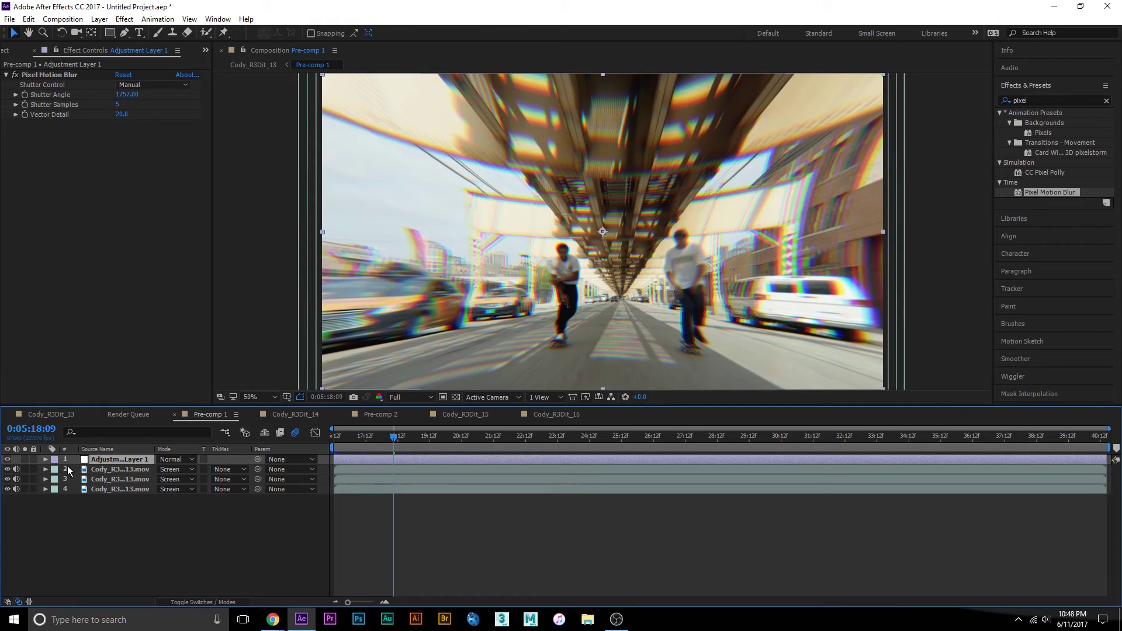
{"action": "left_click", "coordinate": [114, 488]}
{"action": "left_click", "coordinate": [57, 413]}
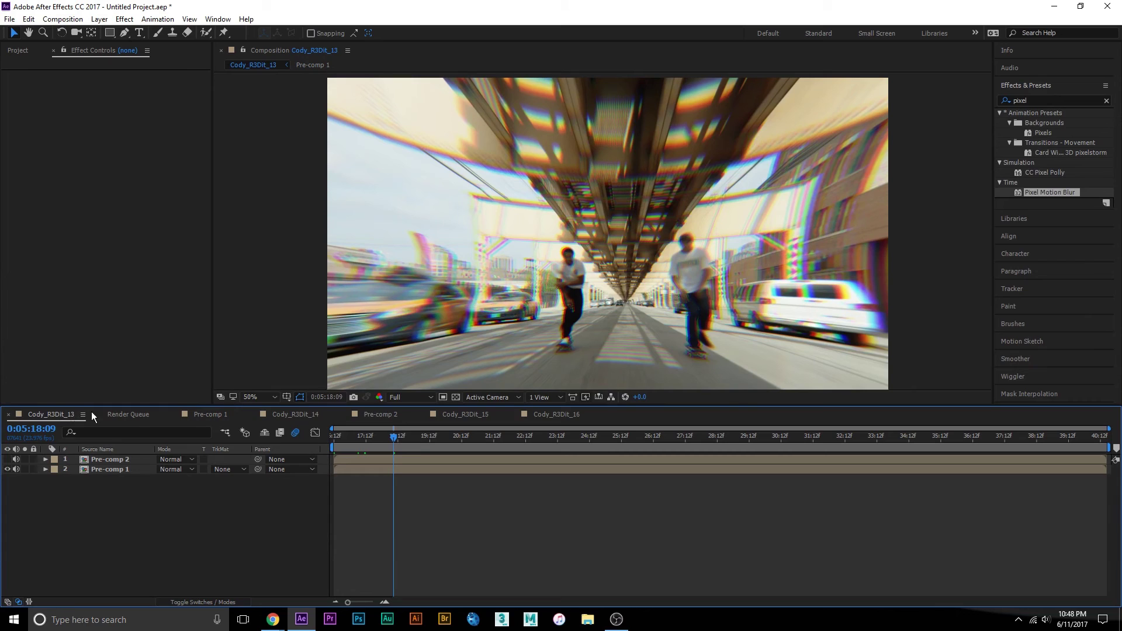